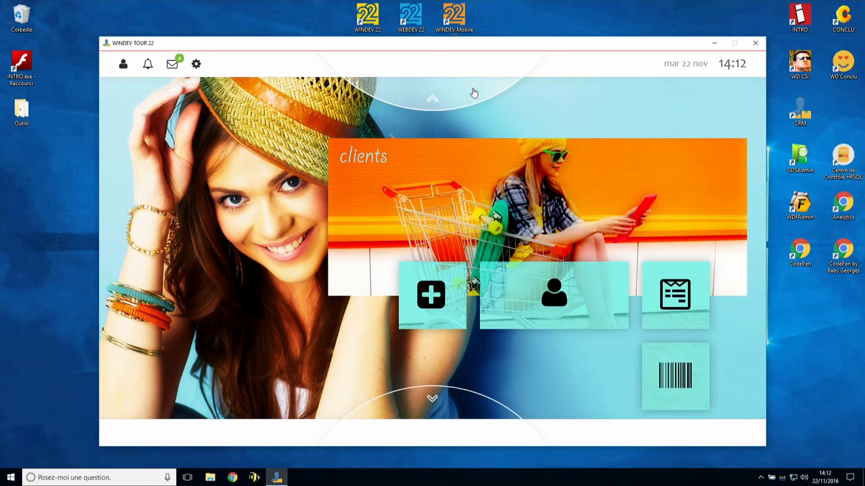
# Step: Open the Devis (Elaboration de proposition commerciale) window from the clients screen
pyautogui.click(676, 298)
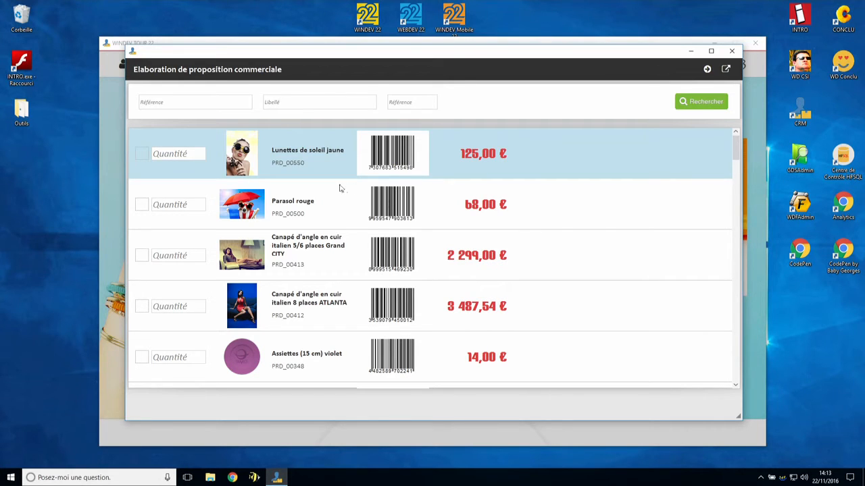
# Step: Order 250 yellow sunglasses and 200 red parasols, then generate the proposal letter
pyautogui.click(182, 155)
pyautogui.write('250')
pyautogui.click(177, 204)
pyautogui.write('200')
pyautogui.click(142, 205)
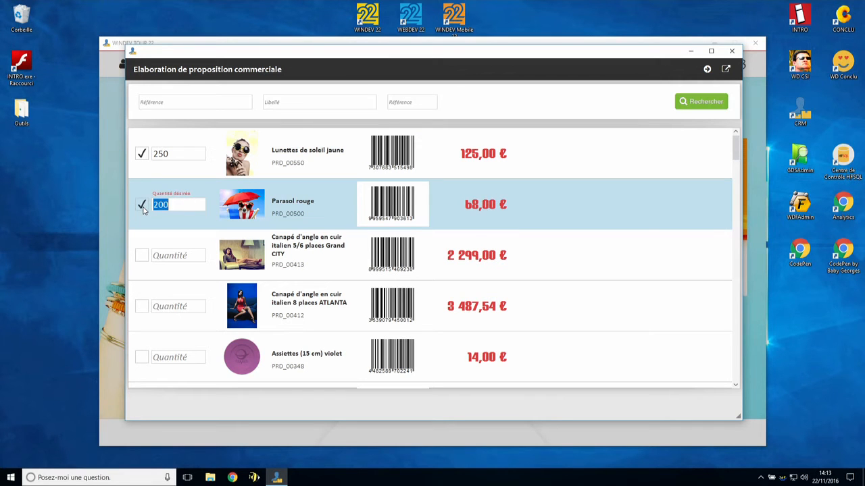
pyautogui.click(706, 69)
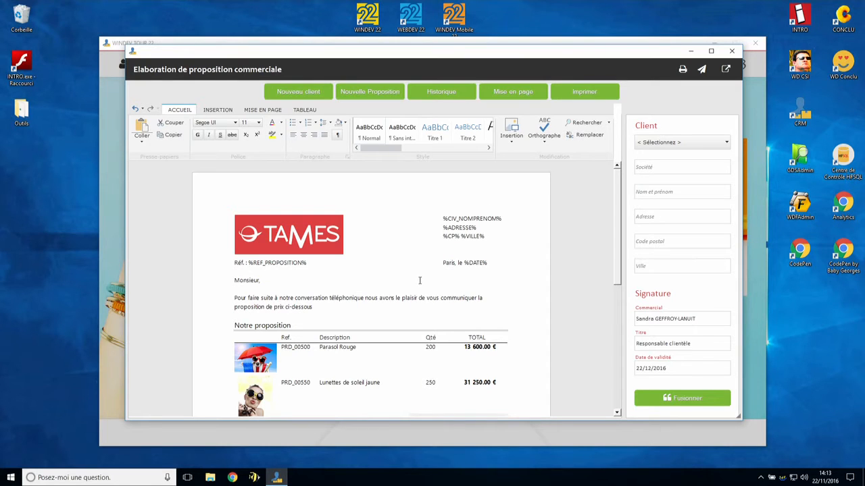
pyautogui.scroll(-5, 419, 280)
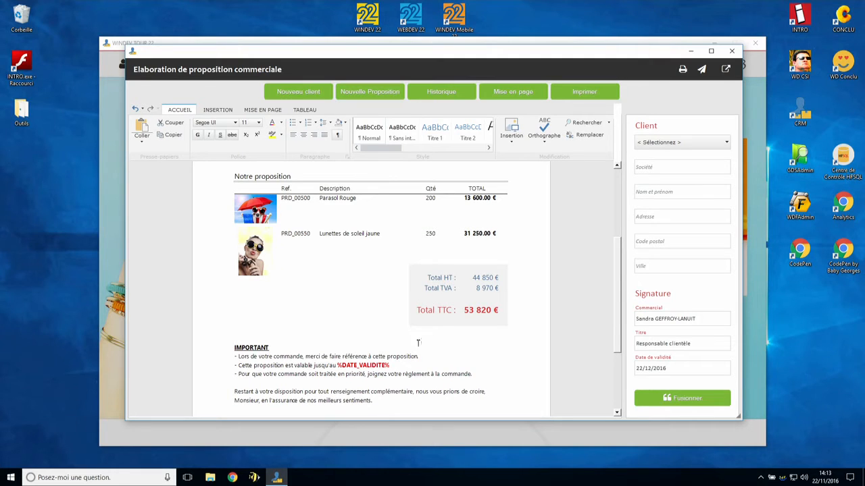
pyautogui.scroll(-1, 329, 372)
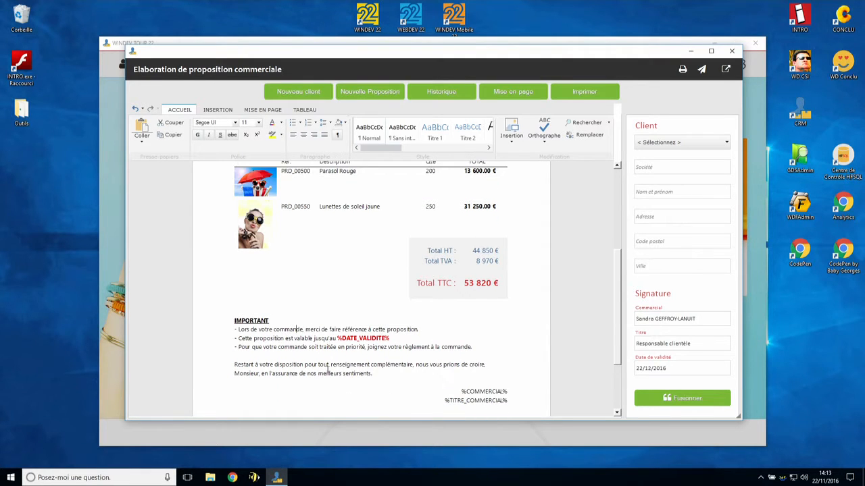
pyautogui.scroll(5, 302, 341)
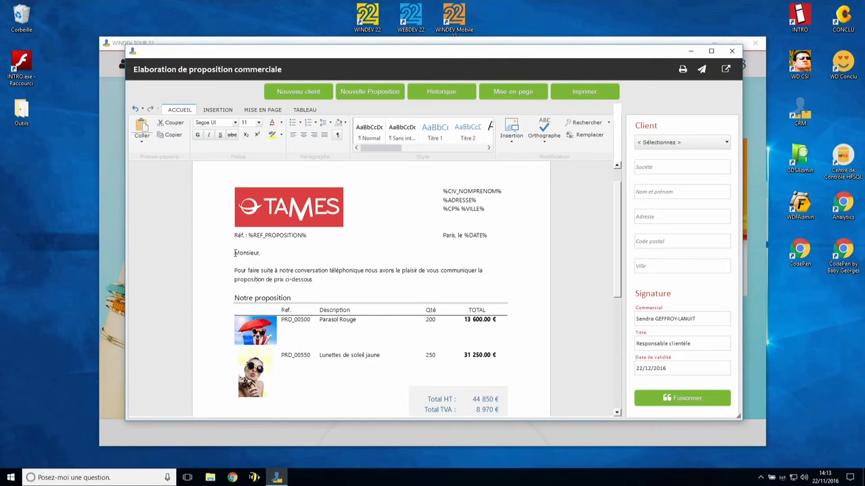
# Step: Change the greeting 'Monsieur,' to 'Bonjour monsieur,' and select it with the intro paragraph
pyautogui.moveTo(234, 253); pyautogui.dragTo(240, 253)
pyautogui.click(238, 257)
pyautogui.click(237, 254)
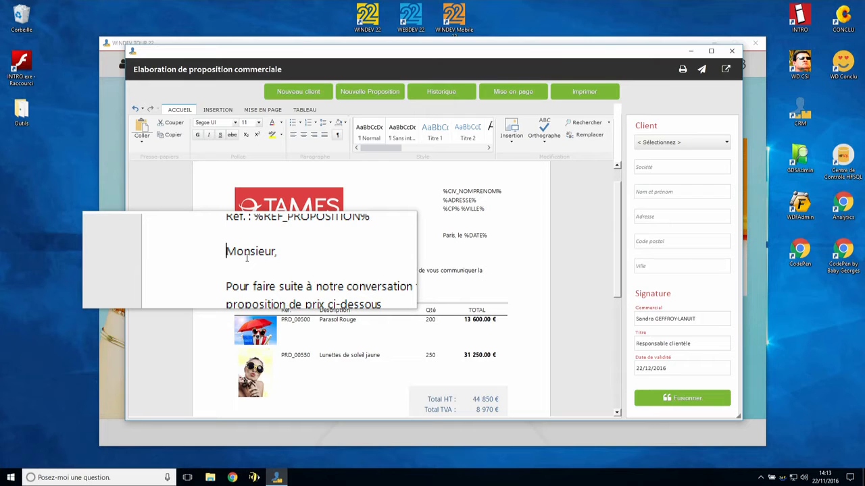
pyautogui.write('Bonjour,')
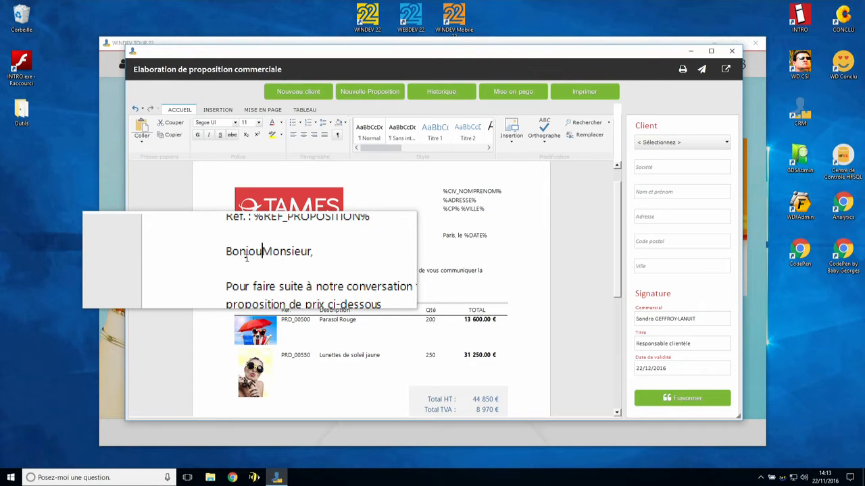
pyautogui.press('BackSpace')
pyautogui.press('BackSpace')
pyautogui.press('Delete')
pyautogui.write('m')
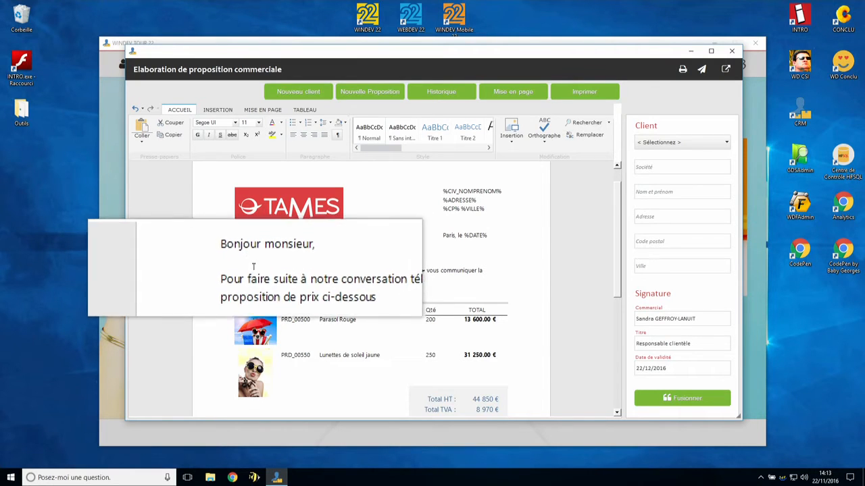
pyautogui.moveTo(235, 255); pyautogui.dragTo(312, 281)
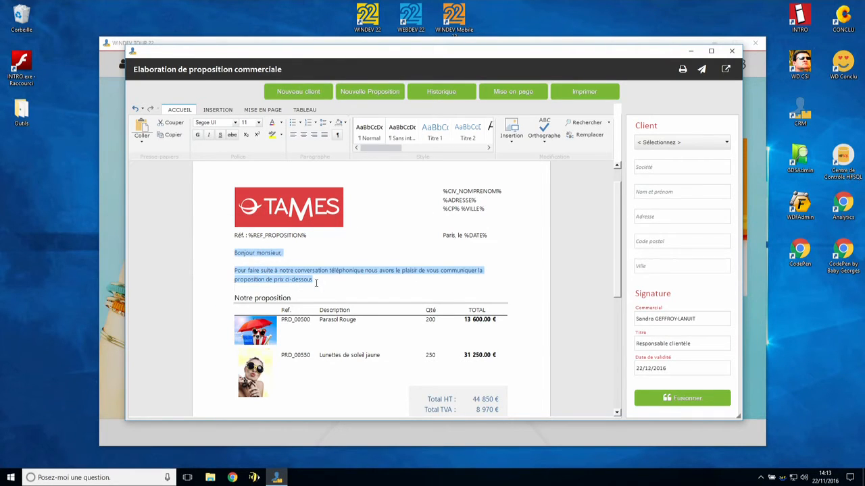
# Step: Apply bold and 16 pt font size to the selected greeting and opening paragraph
pyautogui.click(201, 137)
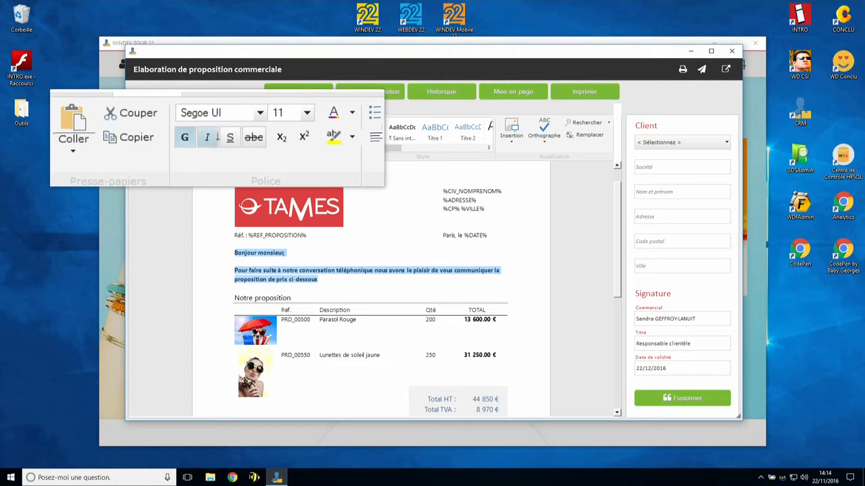
pyautogui.click(258, 127)
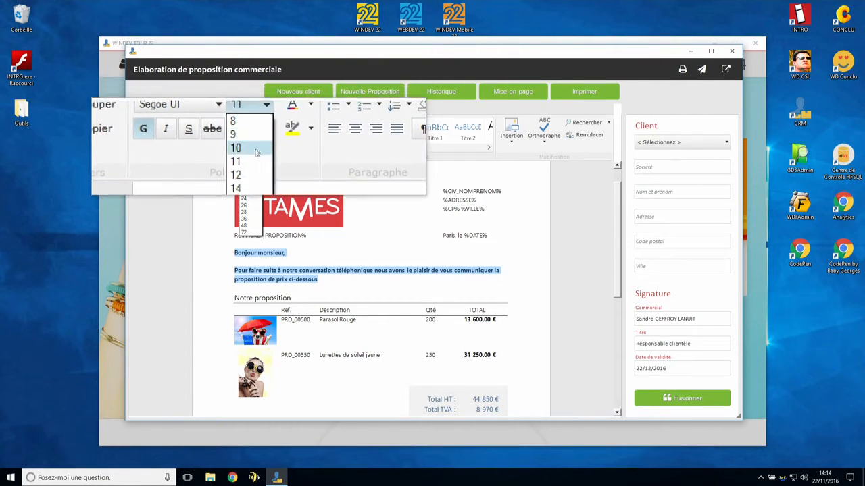
pyautogui.click(257, 172)
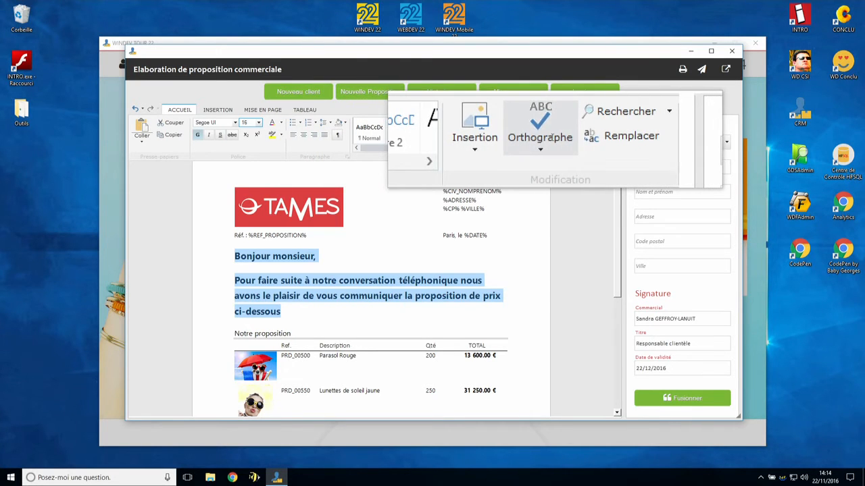
pyautogui.click(216, 112)
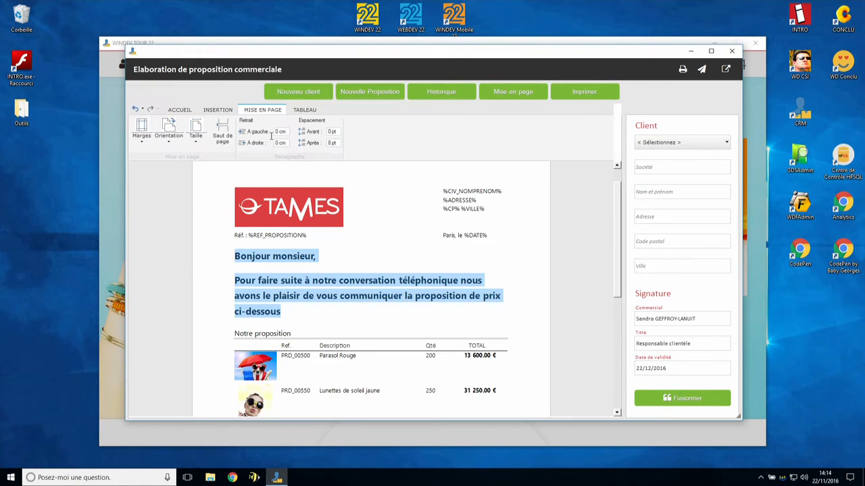
pyautogui.click(180, 110)
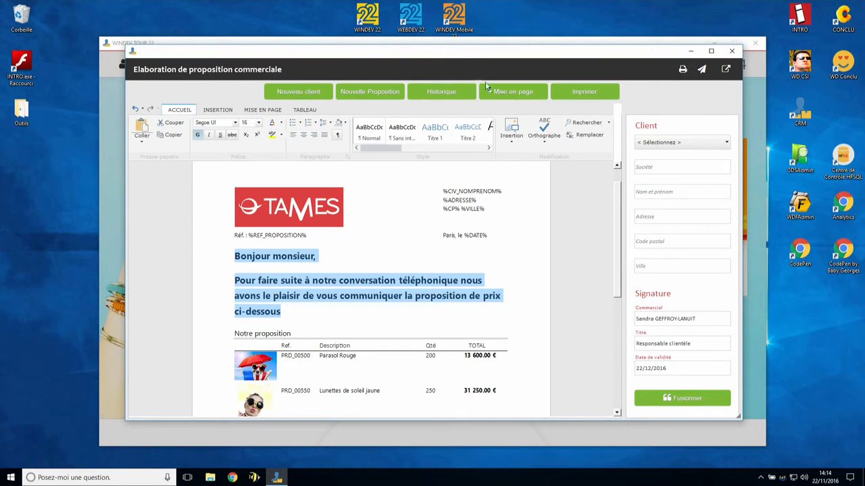
pyautogui.click(581, 96)
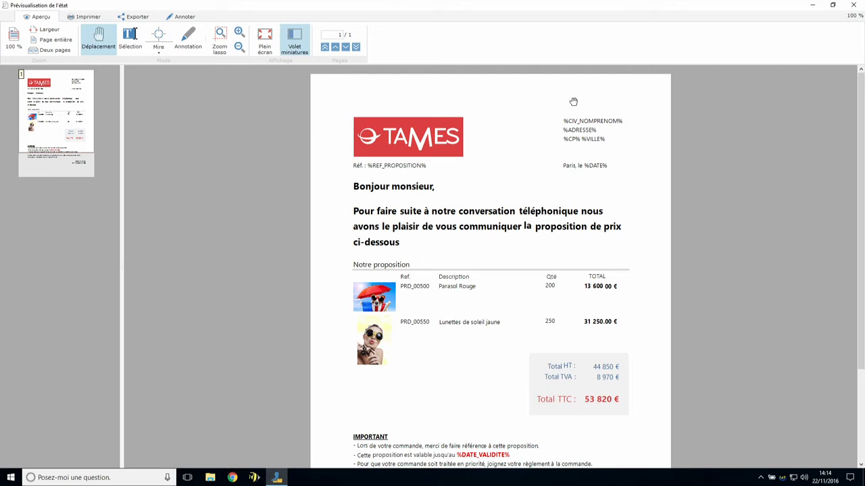
pyautogui.click(857, 8)
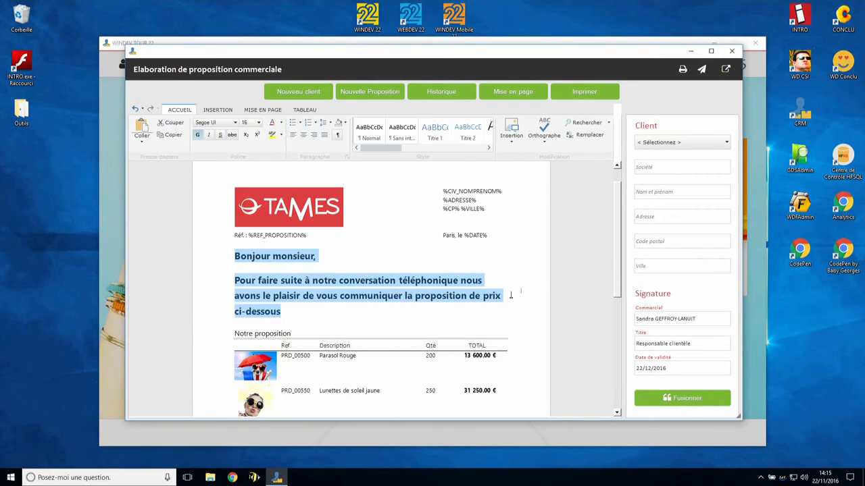
pyautogui.click(505, 295)
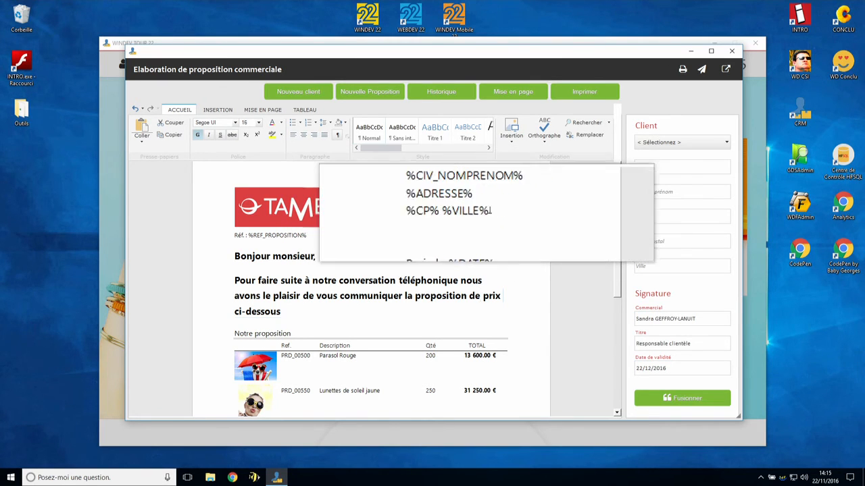
# Step: Fill the Client panel's name, Adresse, Code postal and Ville fields with the client's details
pyautogui.click(663, 193)
pyautogui.write('MANU')
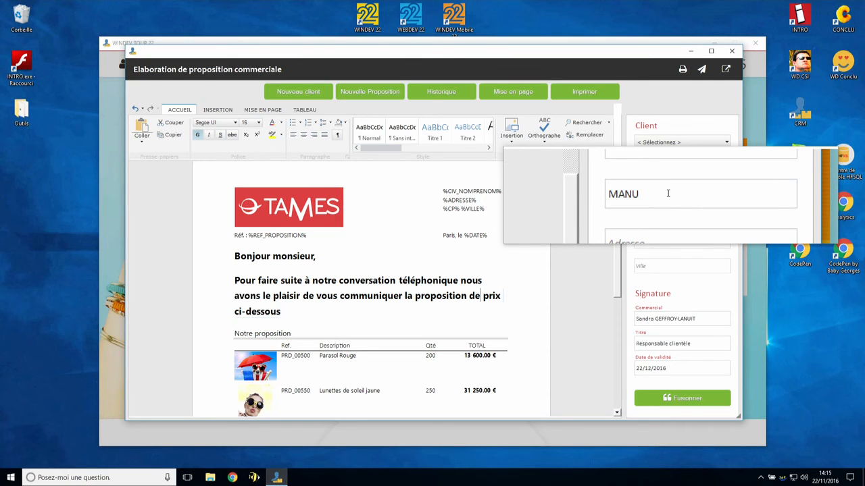
pyautogui.click(666, 217)
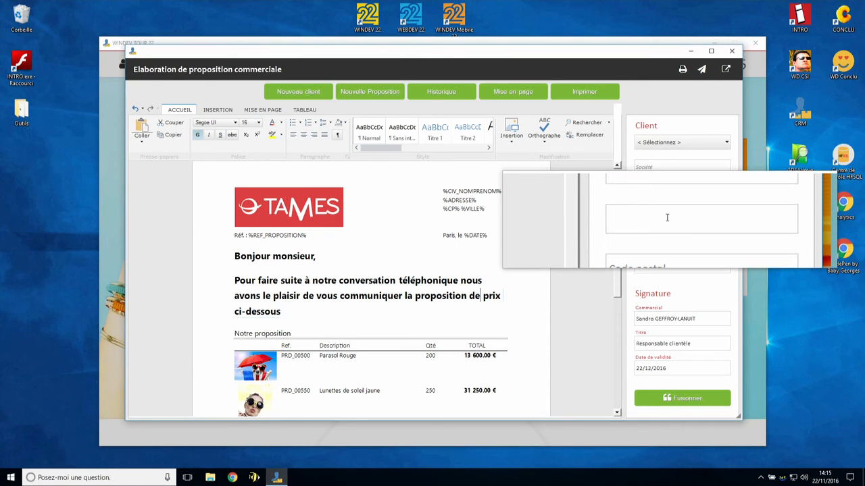
pyautogui.press('Tab')
pyautogui.write('34090')
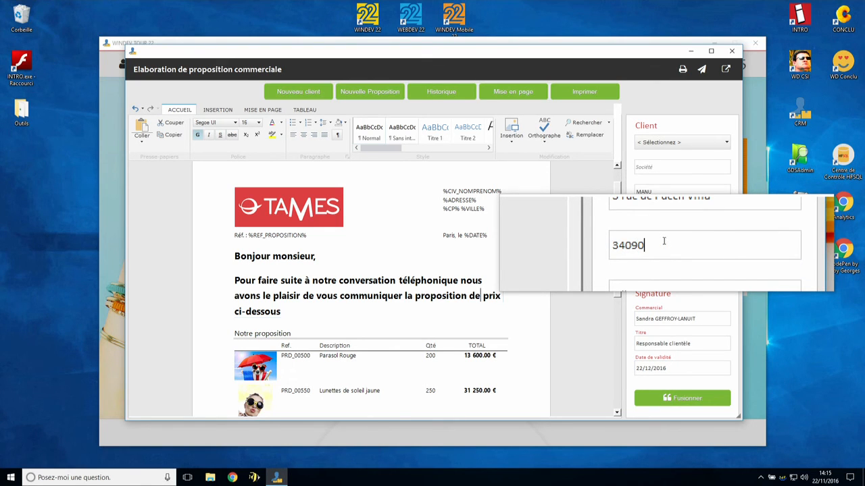
pyautogui.press('Tab')
pyautogui.write('MONTPELLIER')
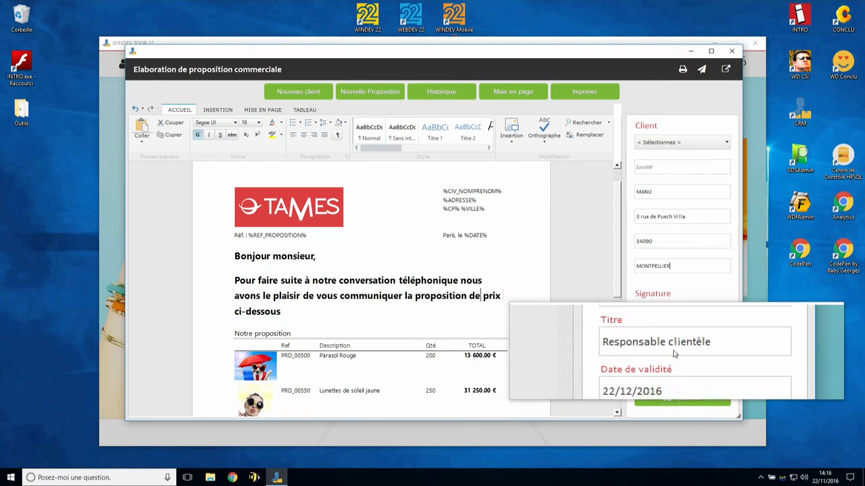
# Step: Merge the client details with Fusionner and check the merged address, reference and 22/11/2016 date
pyautogui.click(671, 400)
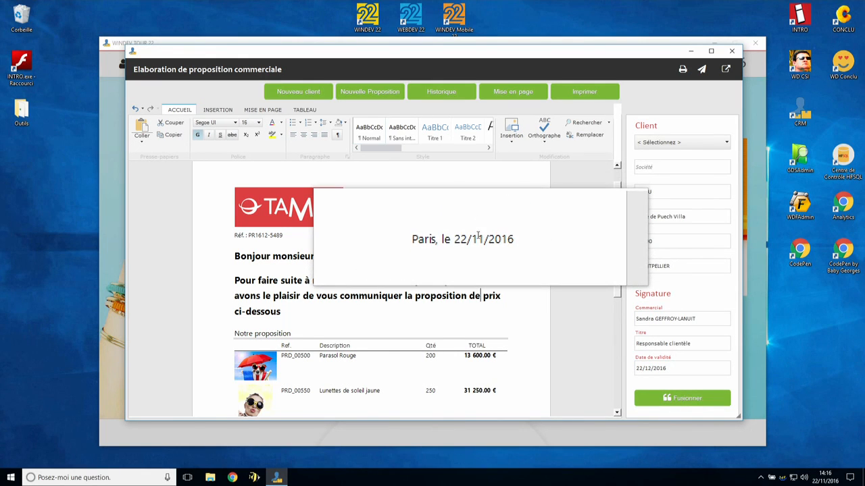
pyautogui.scroll(-3, 417, 267)
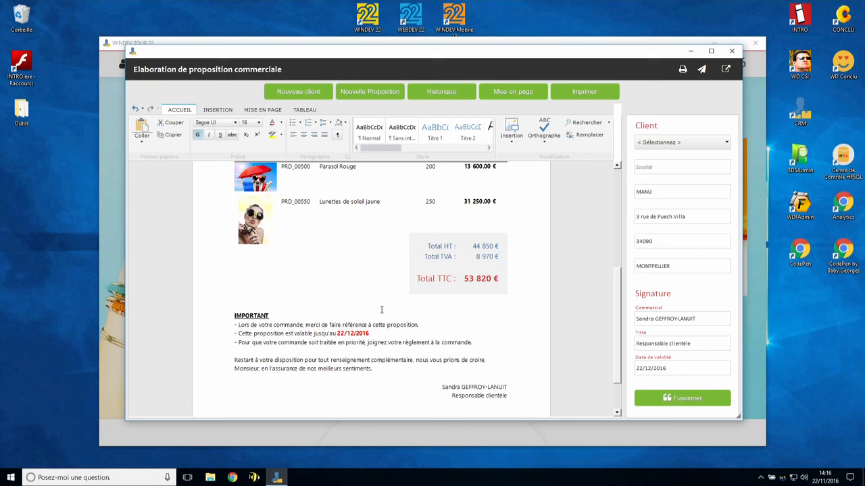
pyautogui.scroll(10, 381, 310)
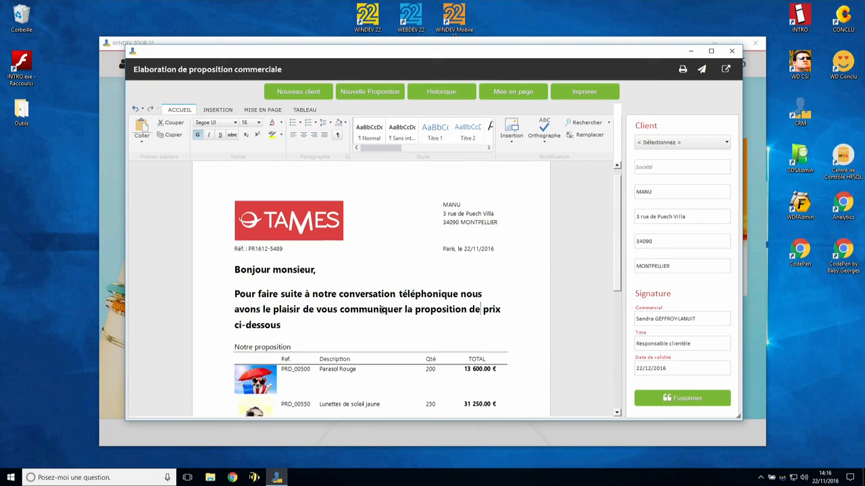